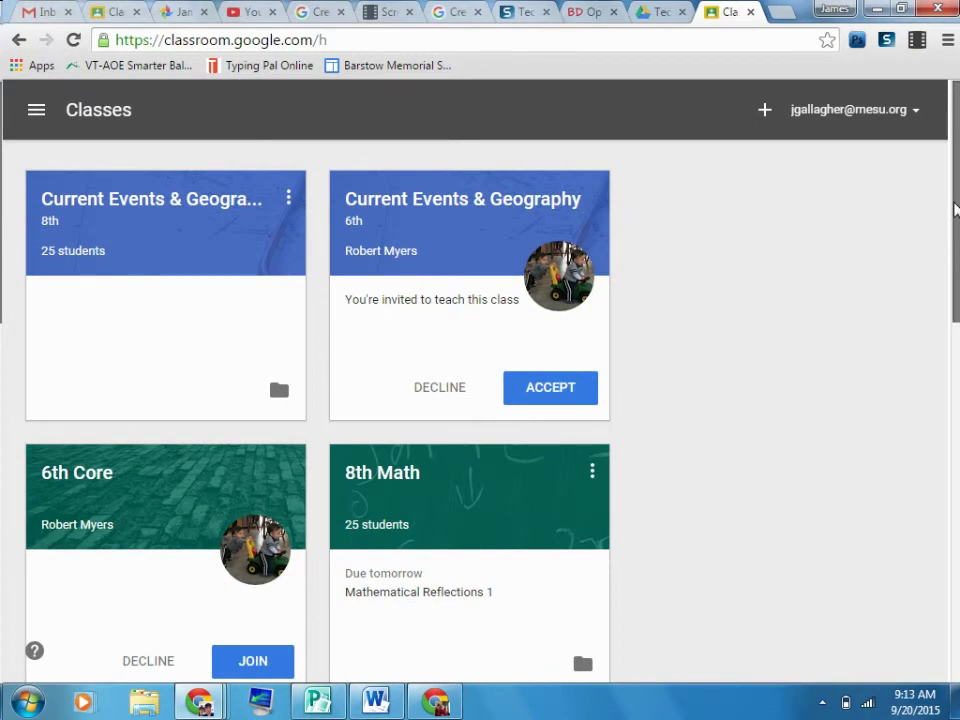
Look through the Google apps list in Google Drive for Classroom and return to the open Classroom classes page
click(660, 10)
click(835, 109)
click(784, 582)
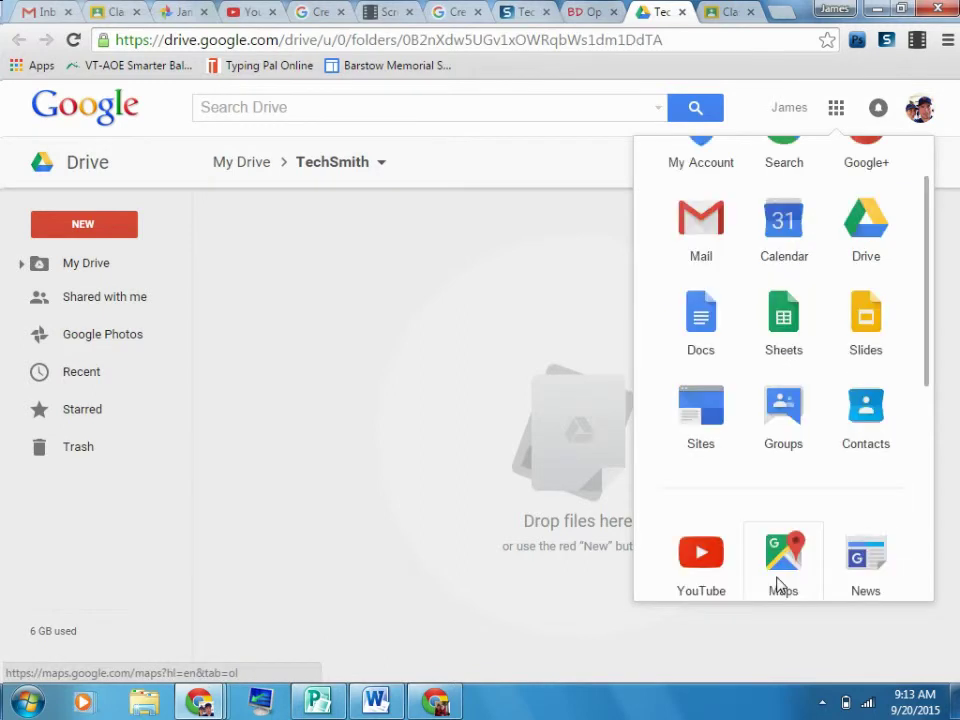
scroll(778, 583, down, 3)
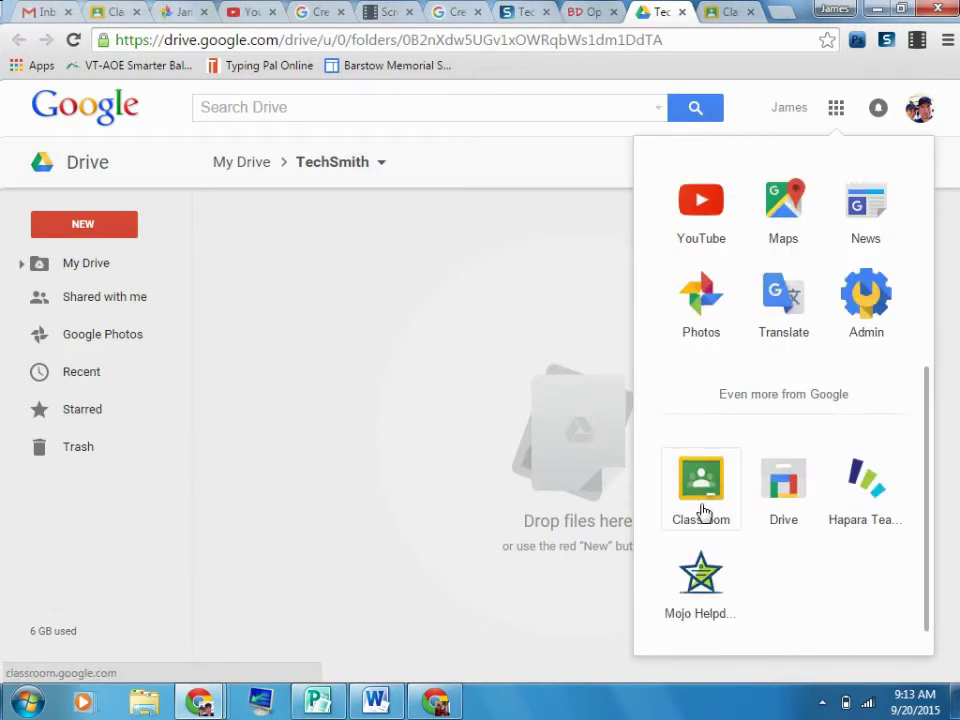
click(722, 14)
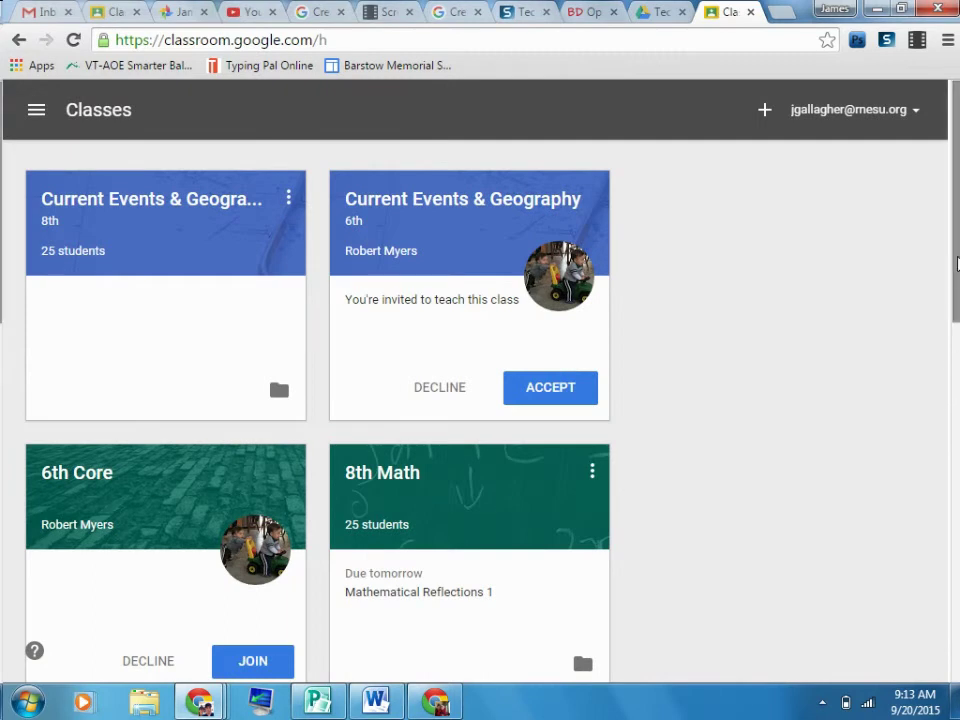
Create a new class named "Screencast Demo" without a section
drag(957, 263, 957, 467)
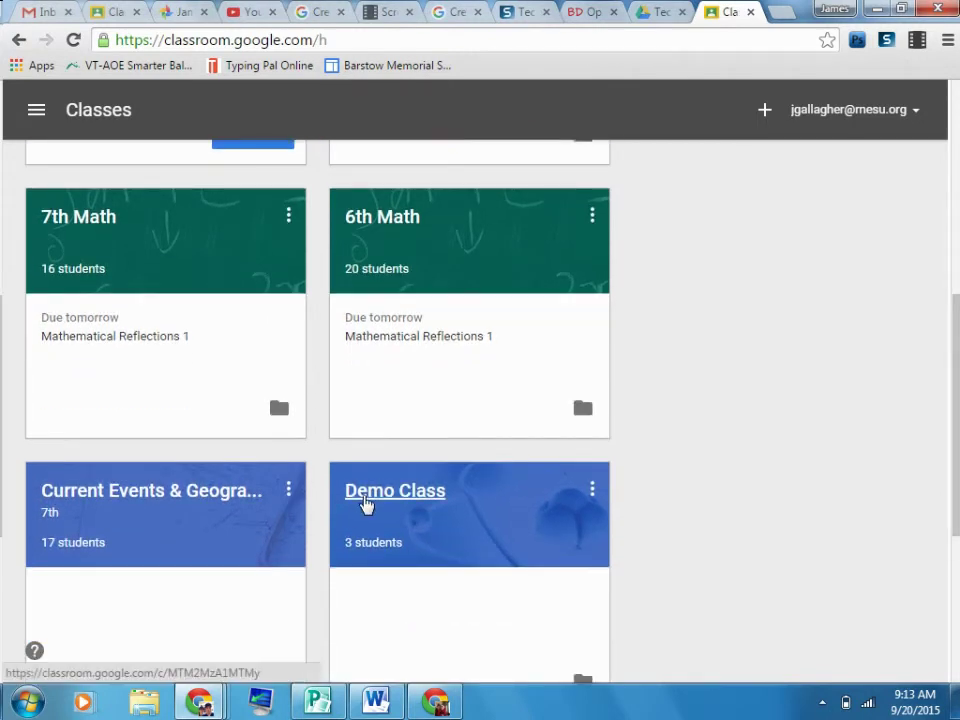
click(765, 113)
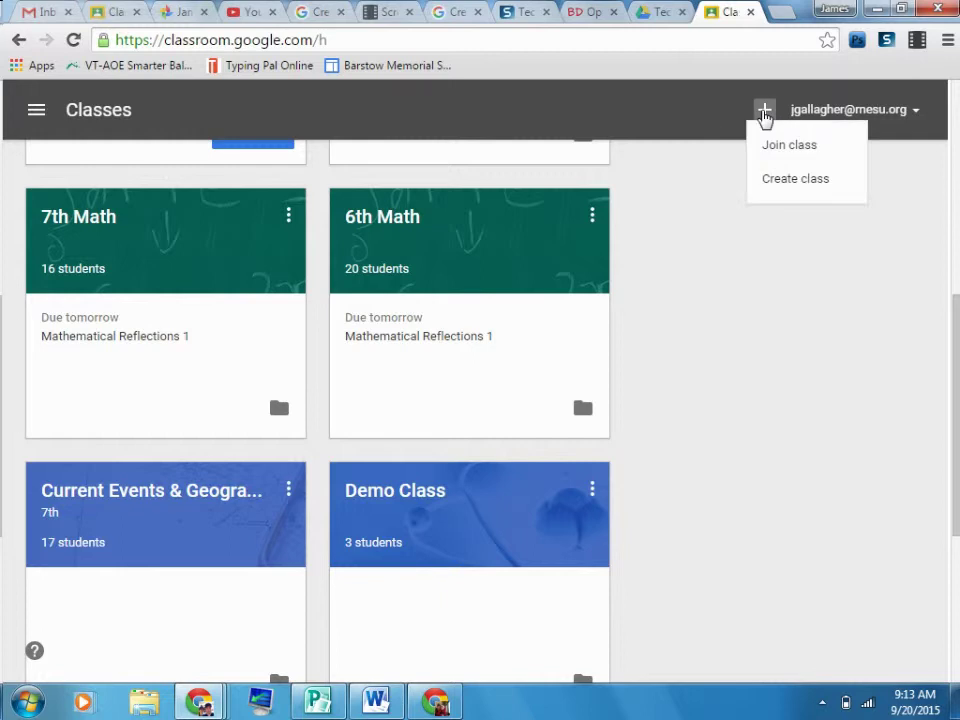
click(770, 184)
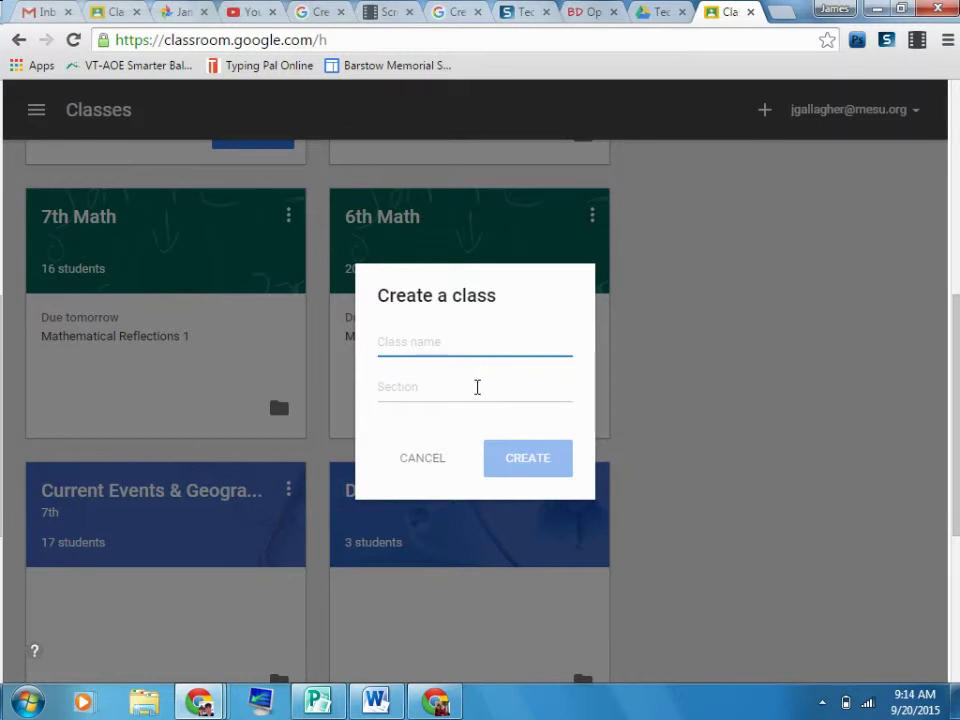
text(Scree)
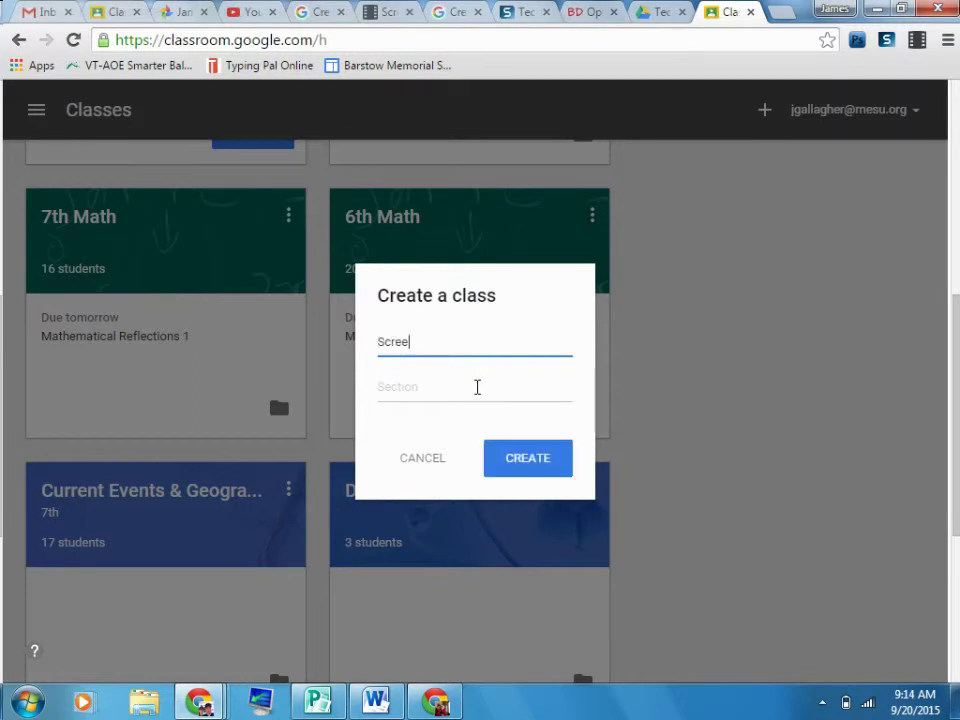
text(ncast Demo)
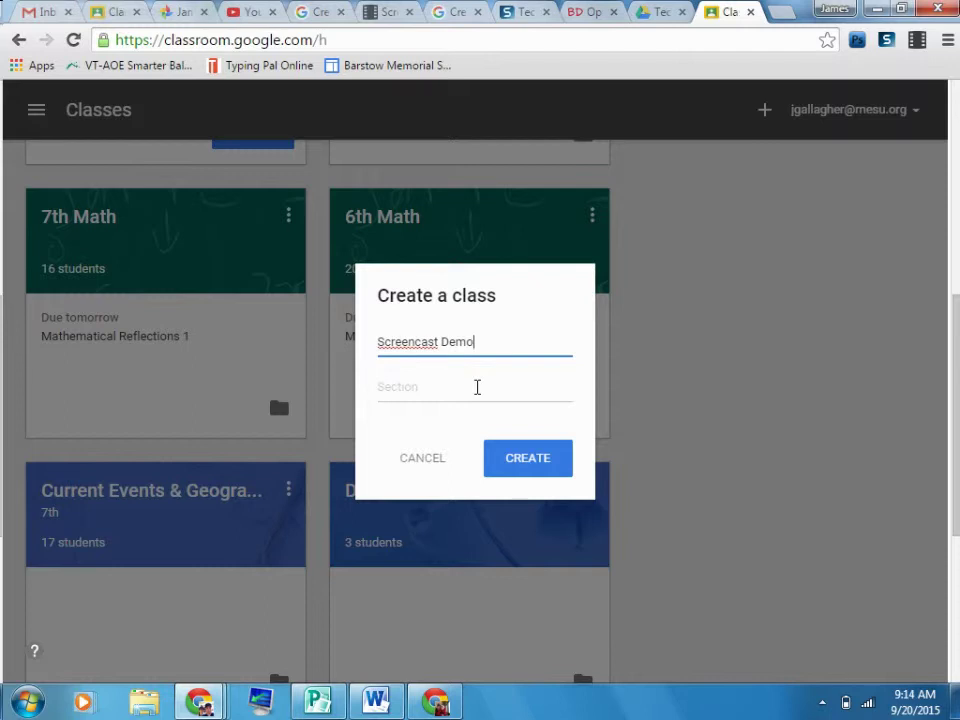
click(499, 454)
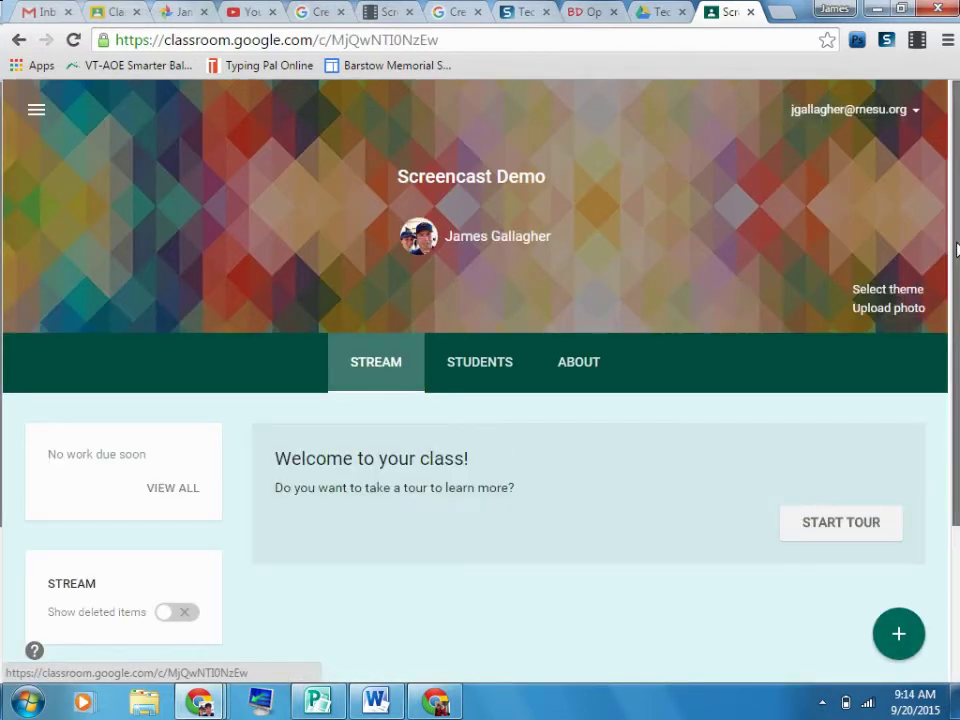
Examine the new class's stream, the join code on its Students page and the details on its About page
drag(956, 250, 956, 258)
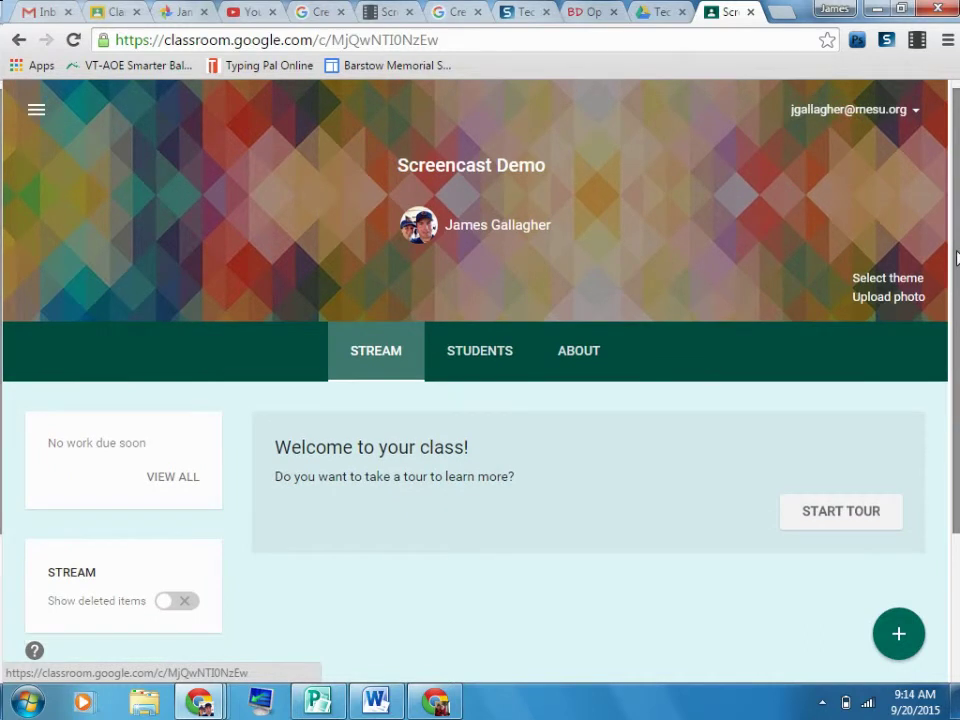
drag(956, 280, 956, 360)
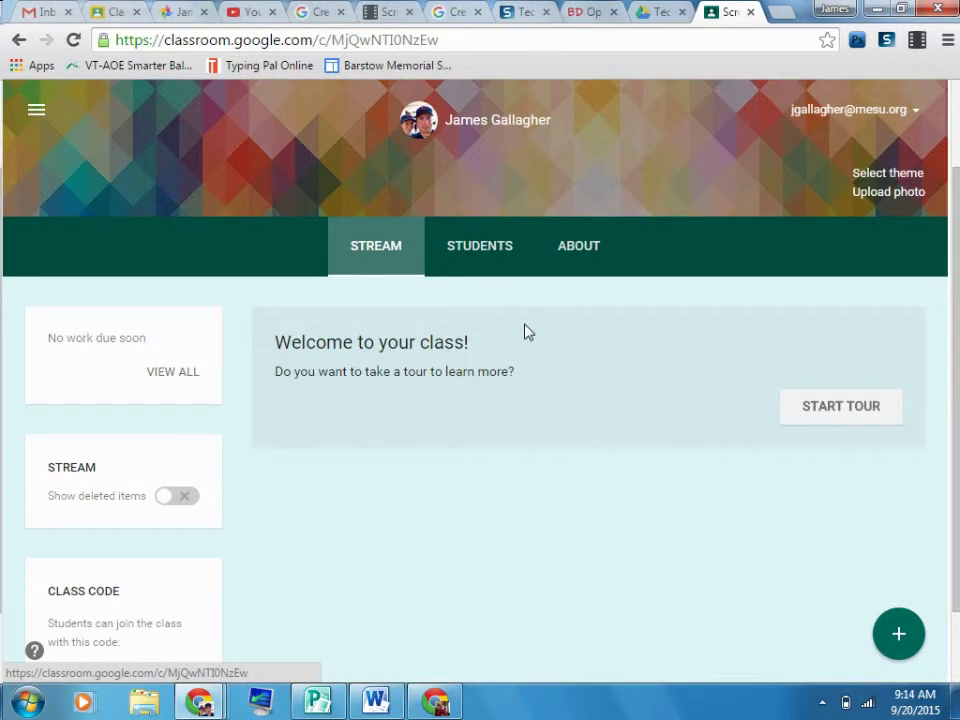
click(478, 254)
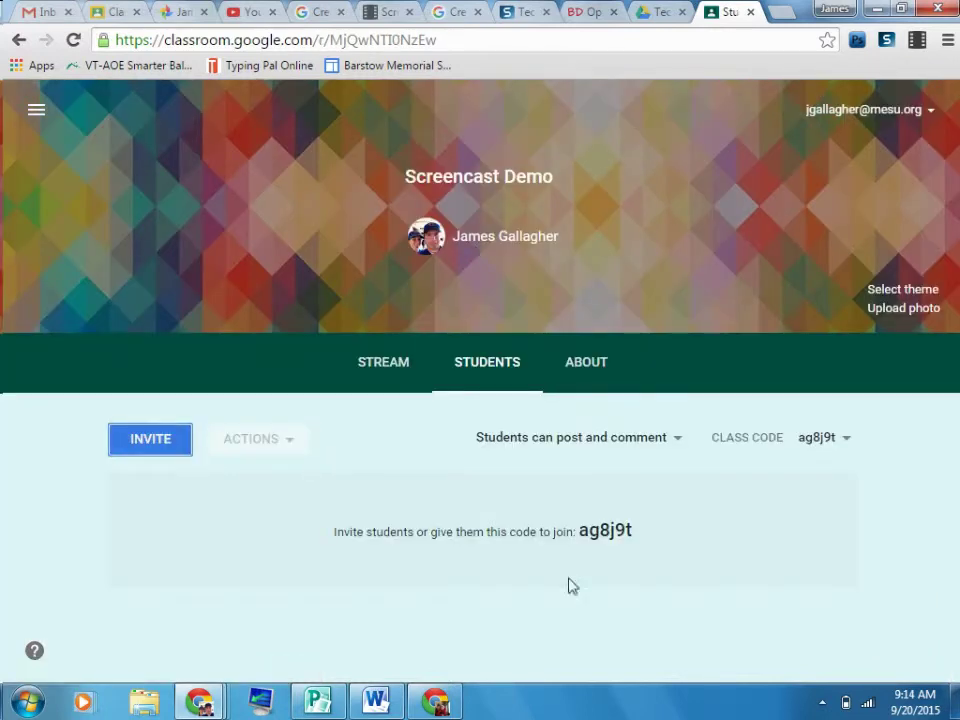
drag(580, 535, 632, 538)
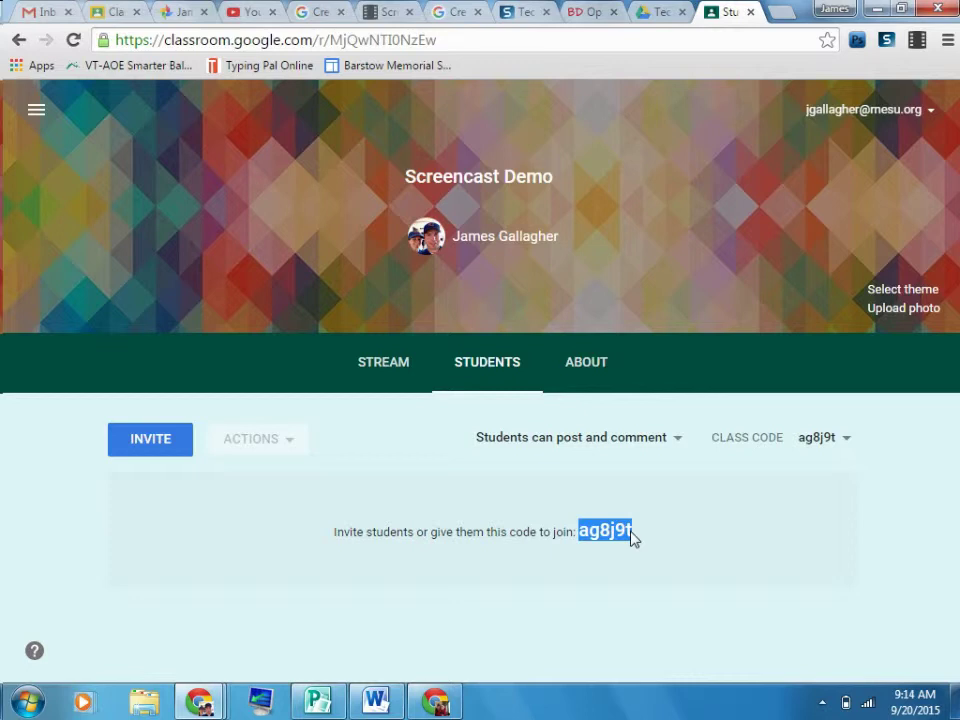
click(580, 365)
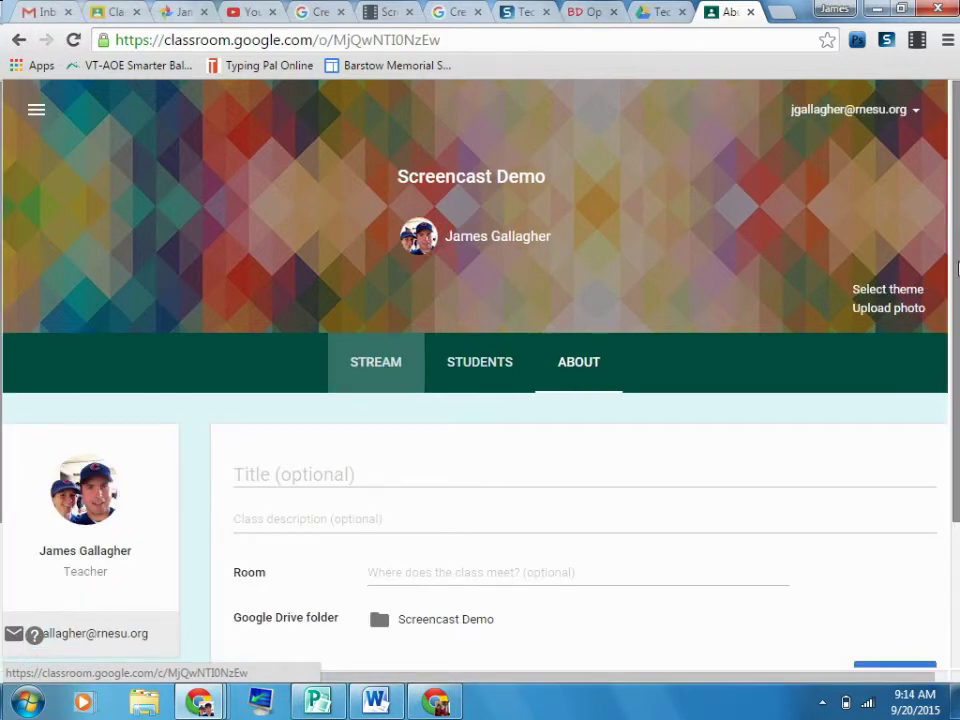
drag(957, 265, 957, 338)
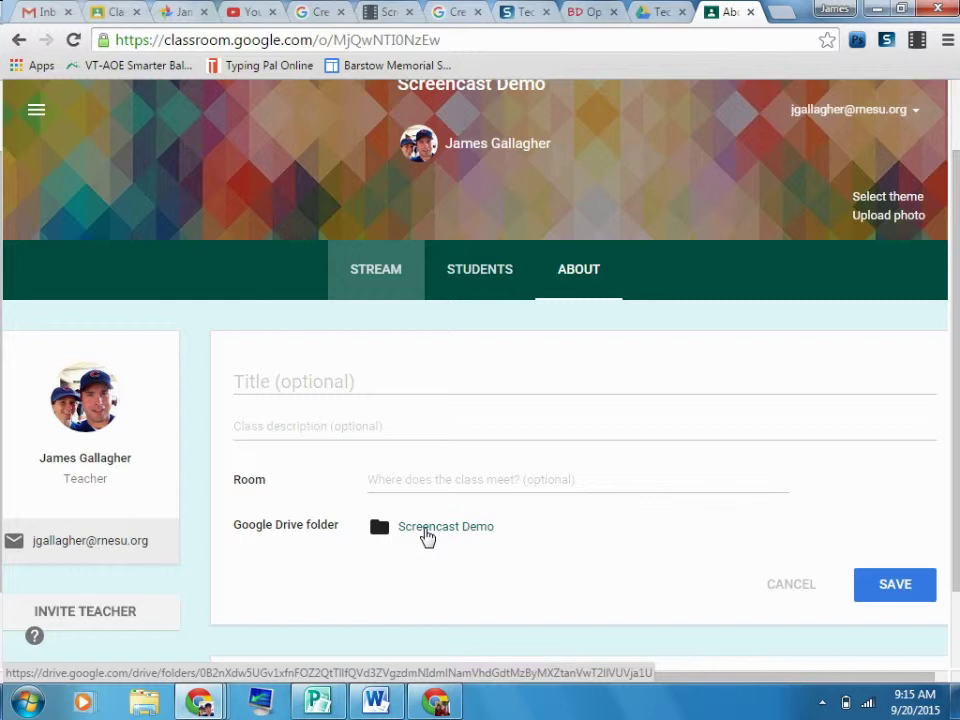
Start a new assignment in the class stream and title it "Demo Writing"
click(390, 274)
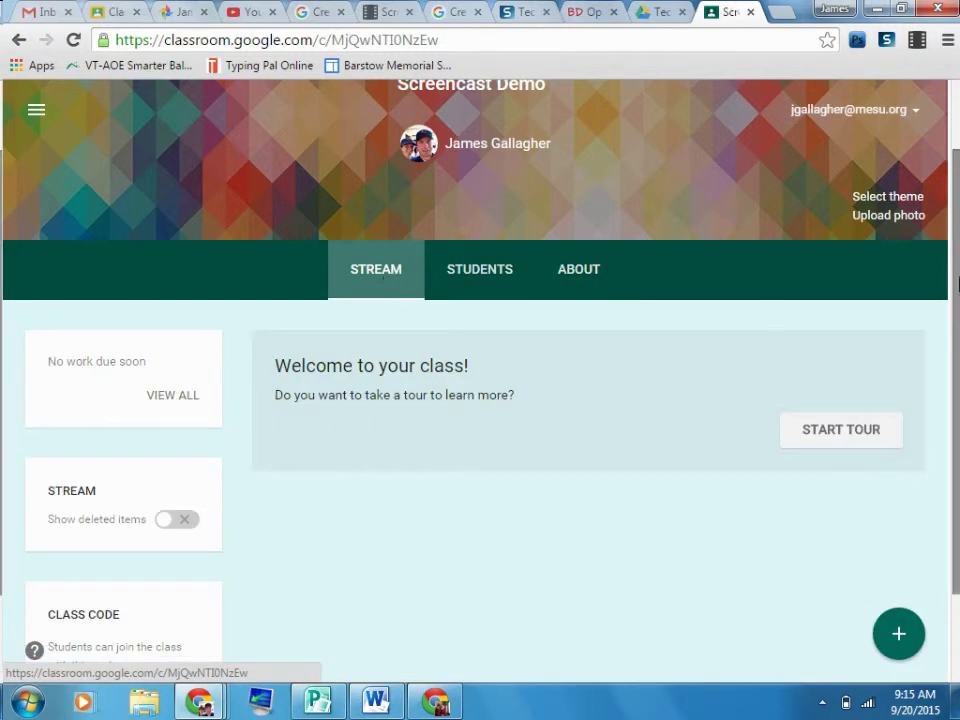
scroll(600, 400, down, 1)
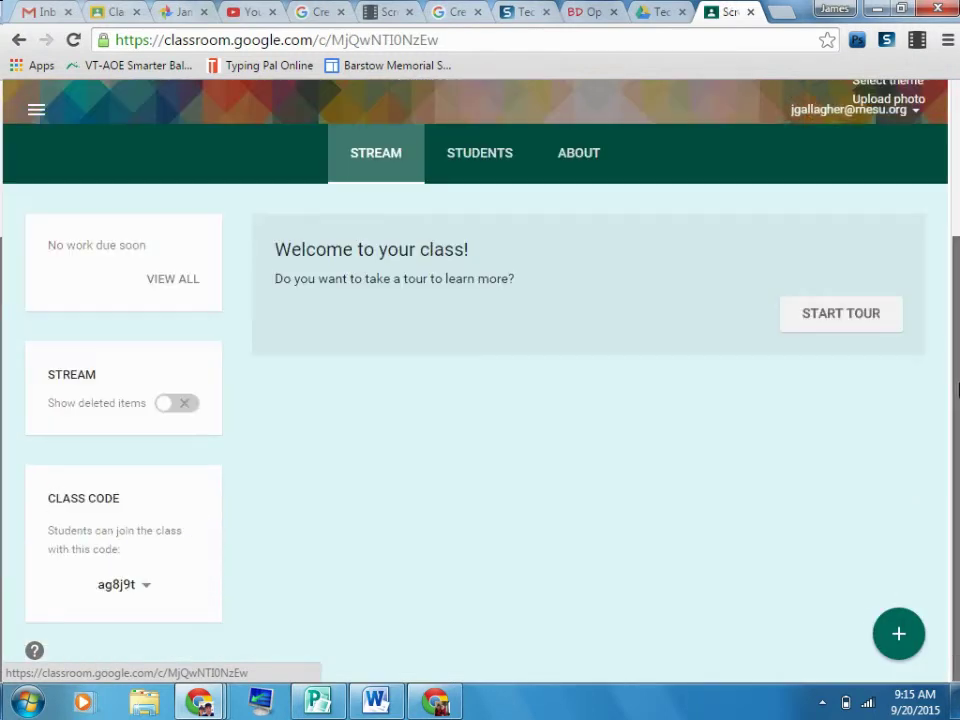
click(900, 642)
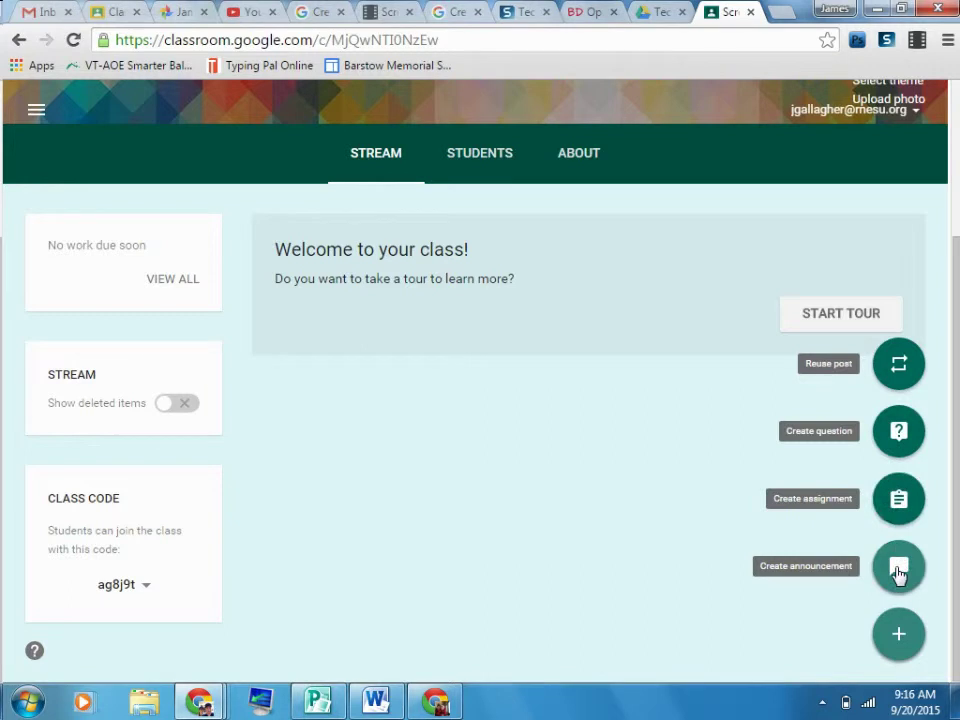
click(898, 503)
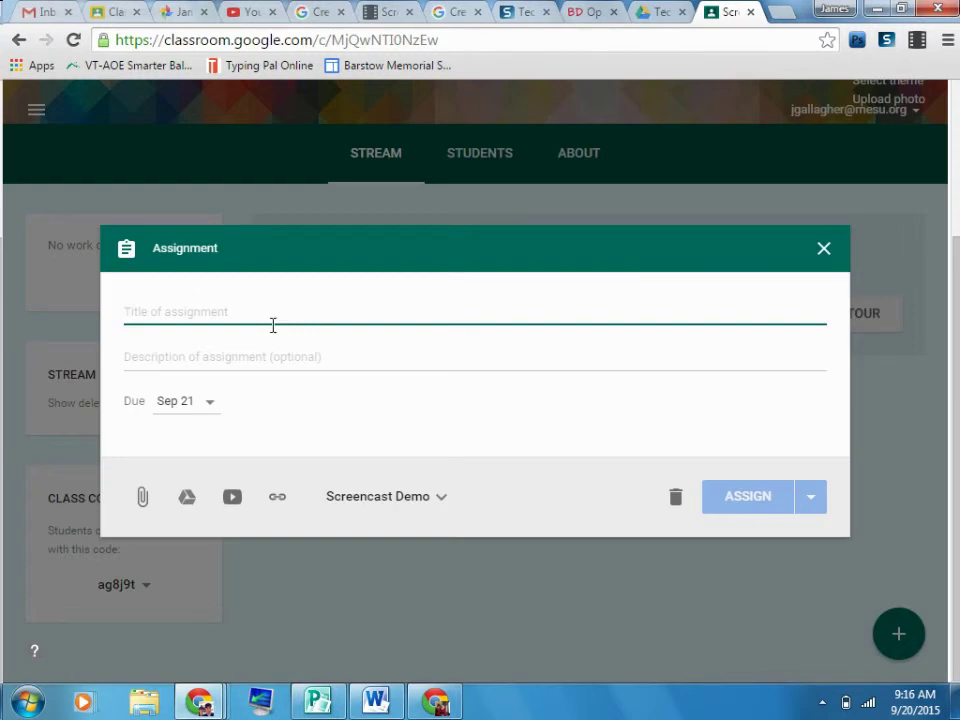
text(Demo Writing)
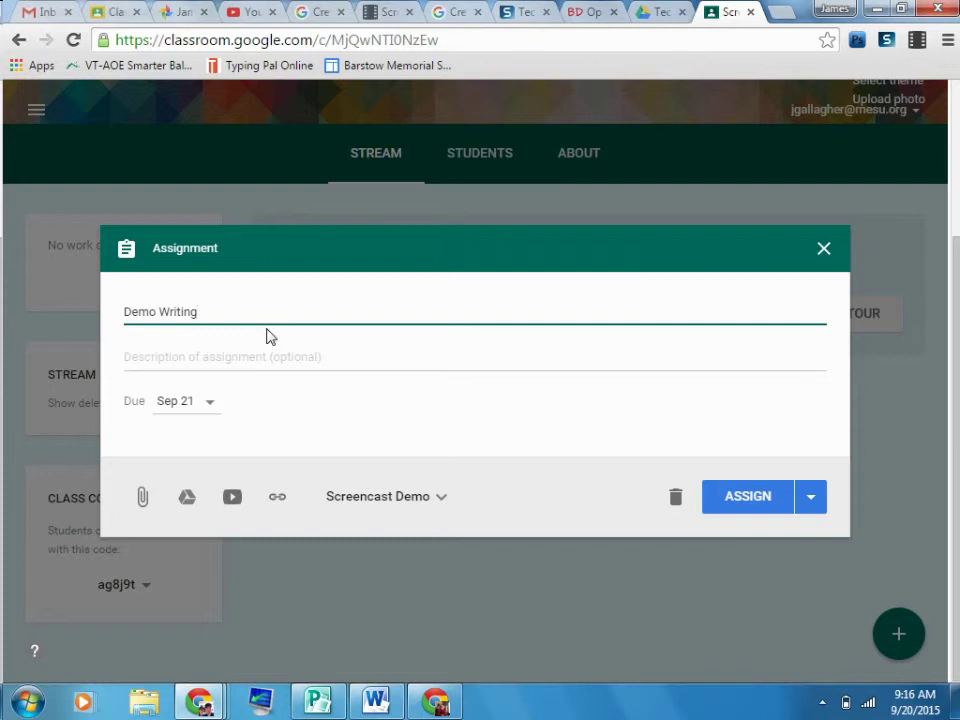
Set the assignment's due time to 11:59 PM and save the due date settings
click(208, 401)
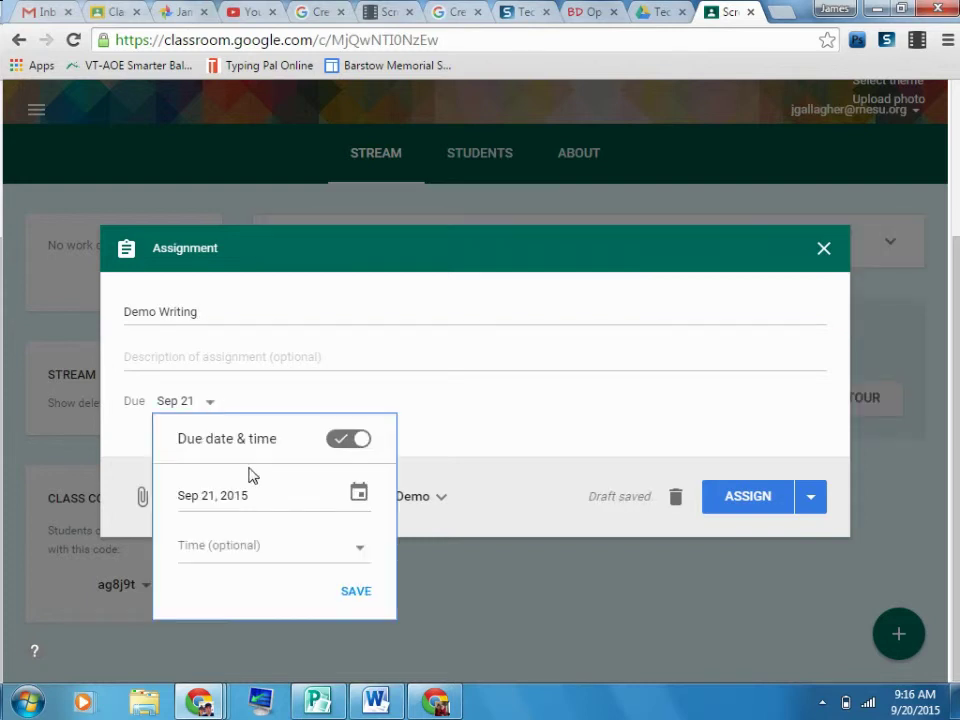
click(360, 550)
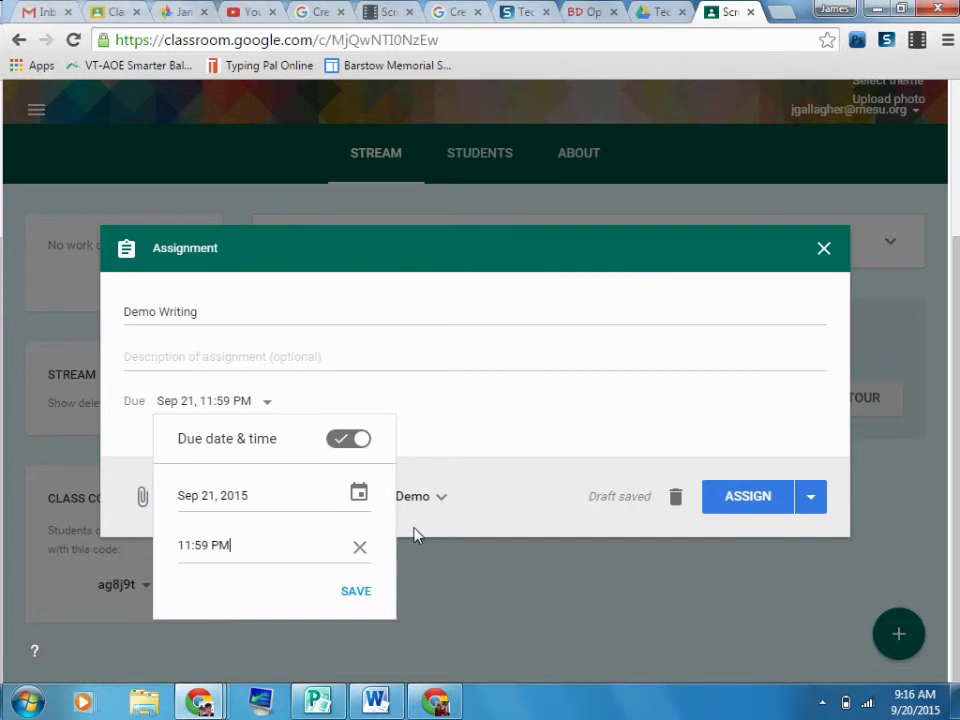
click(358, 590)
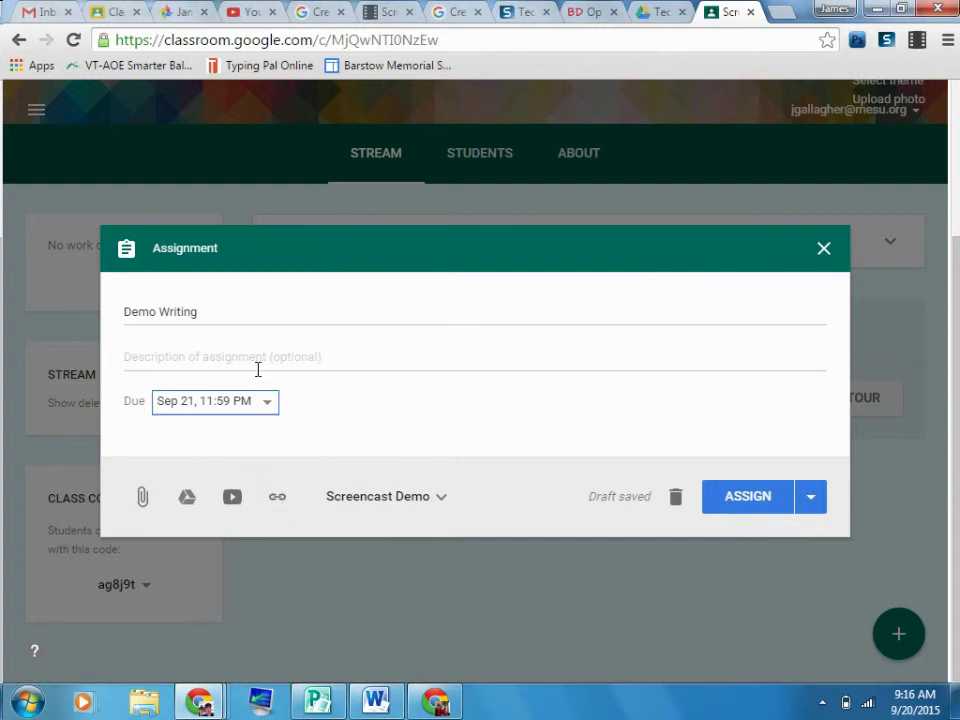
Search Google Drive for "Practice" and attach the Google Docs file named Practice to the assignment
click(188, 501)
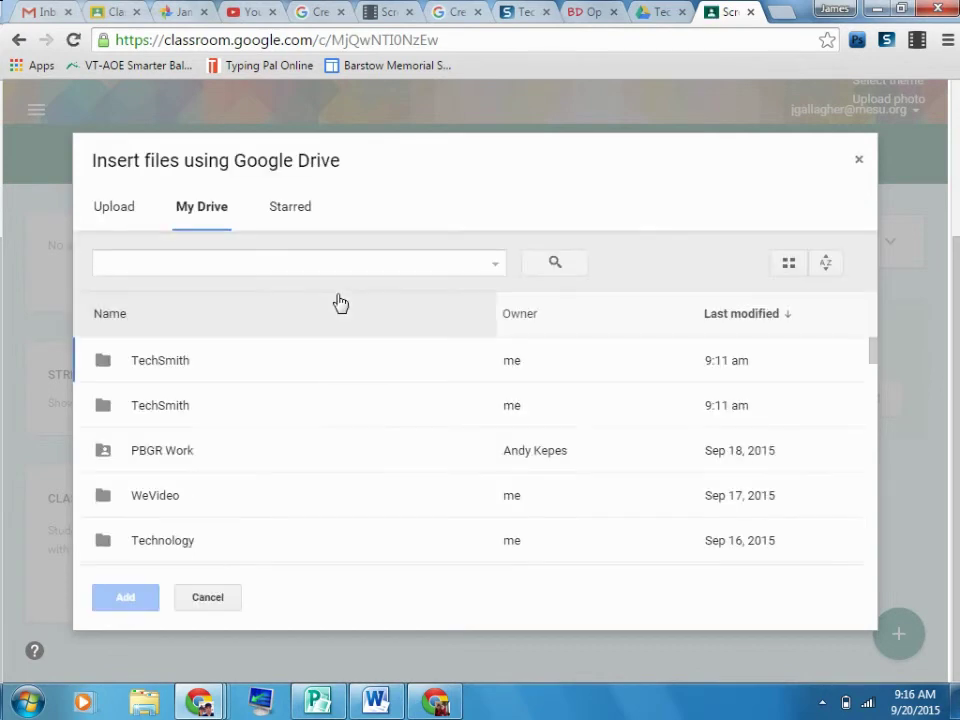
click(390, 260)
text(P)
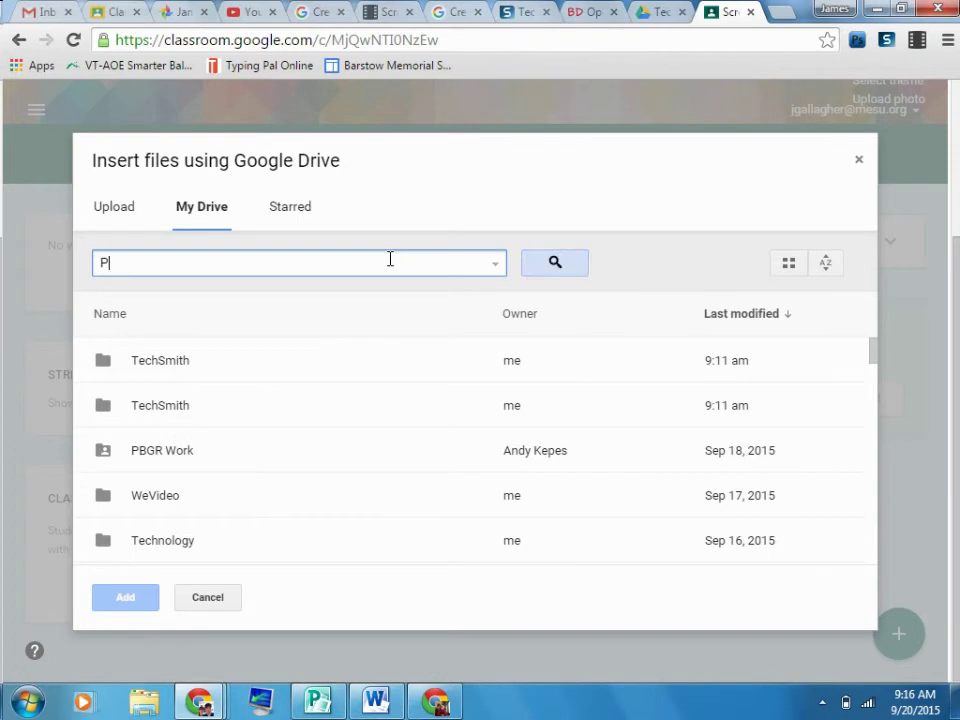
text(ractice)
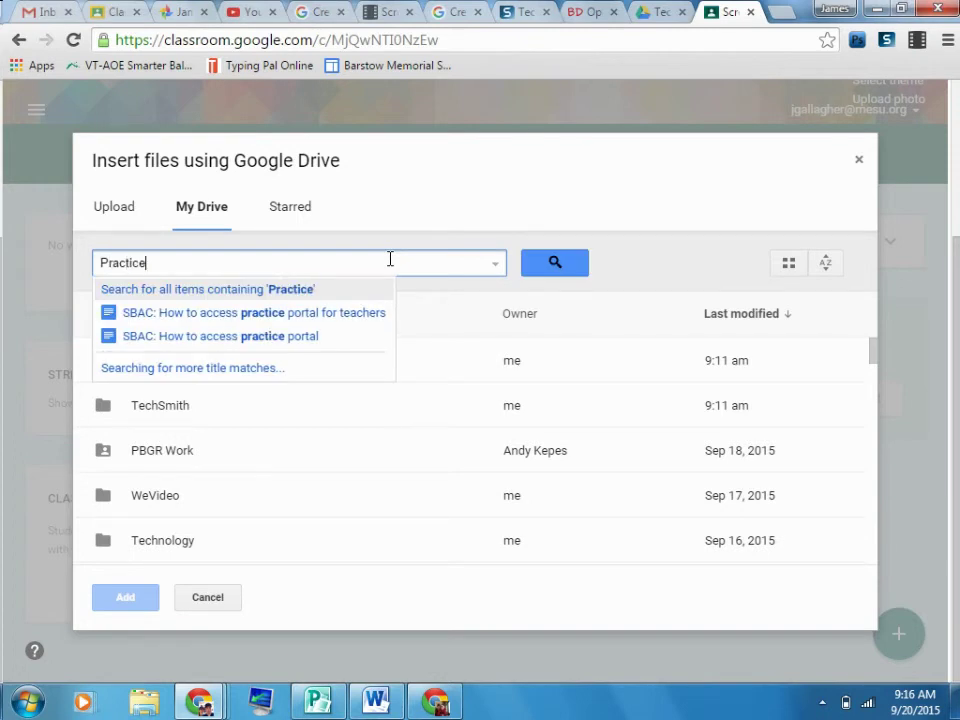
click(555, 262)
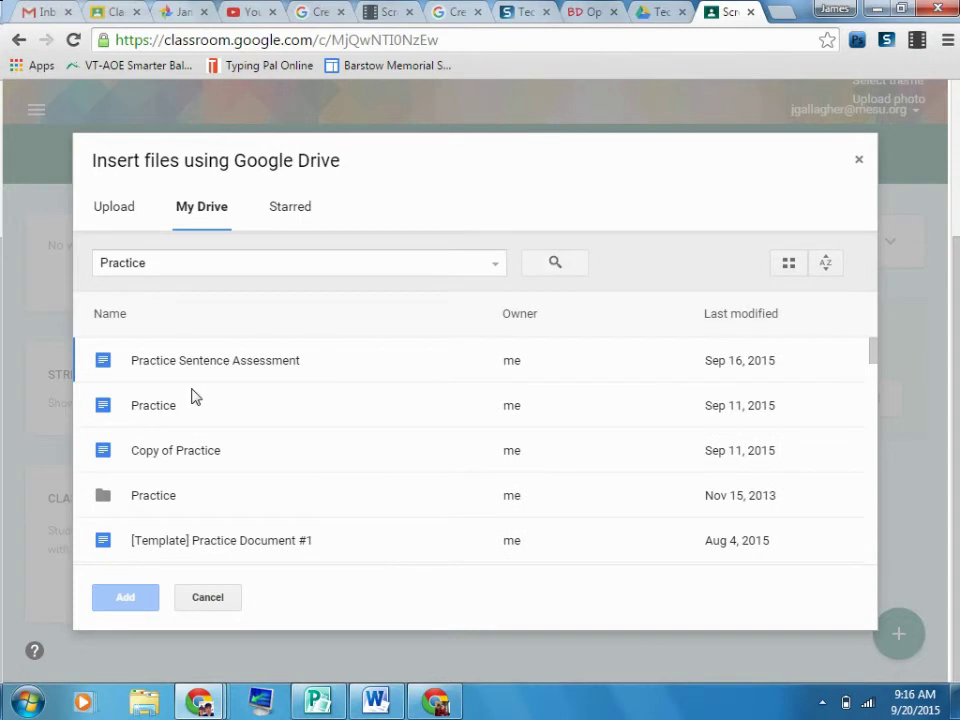
click(167, 414)
click(133, 599)
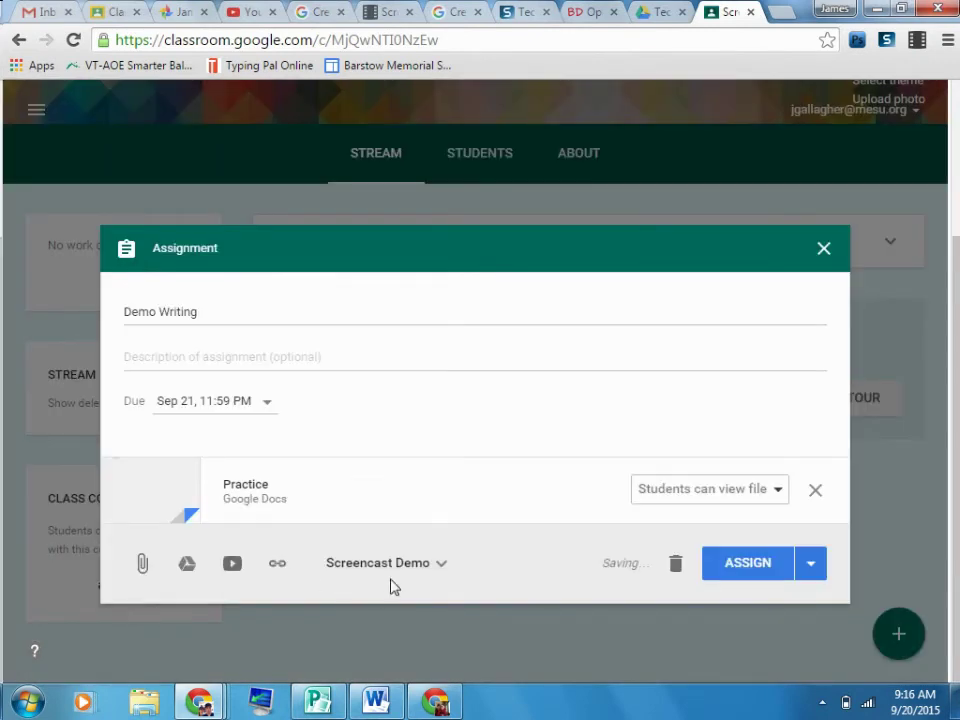
Set the attached Practice file to make a copy for each student and assign the work to the class
click(765, 494)
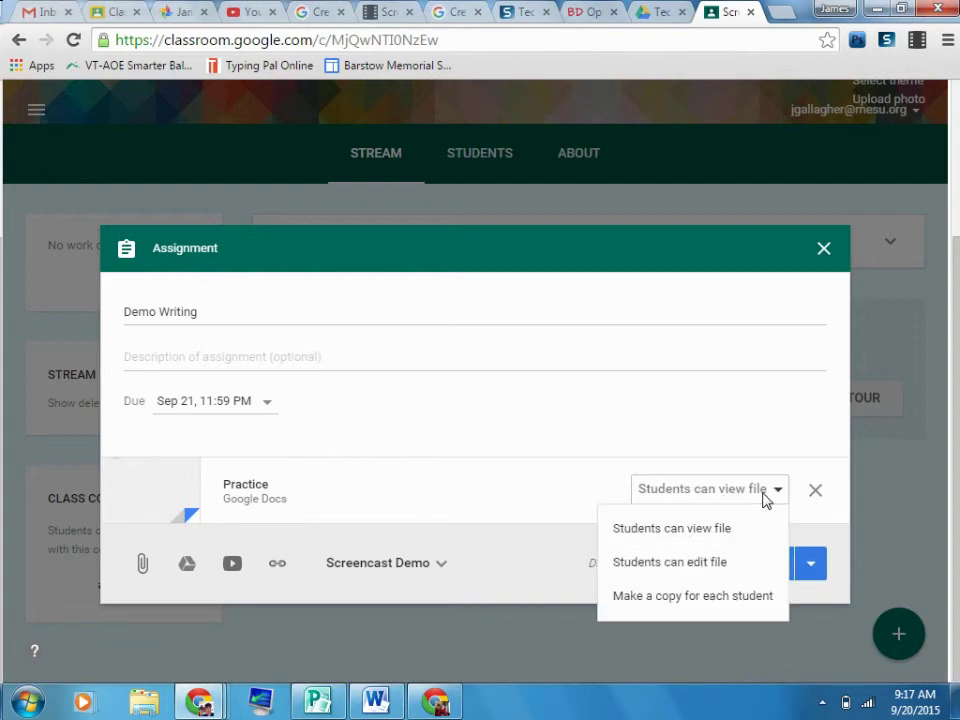
click(704, 598)
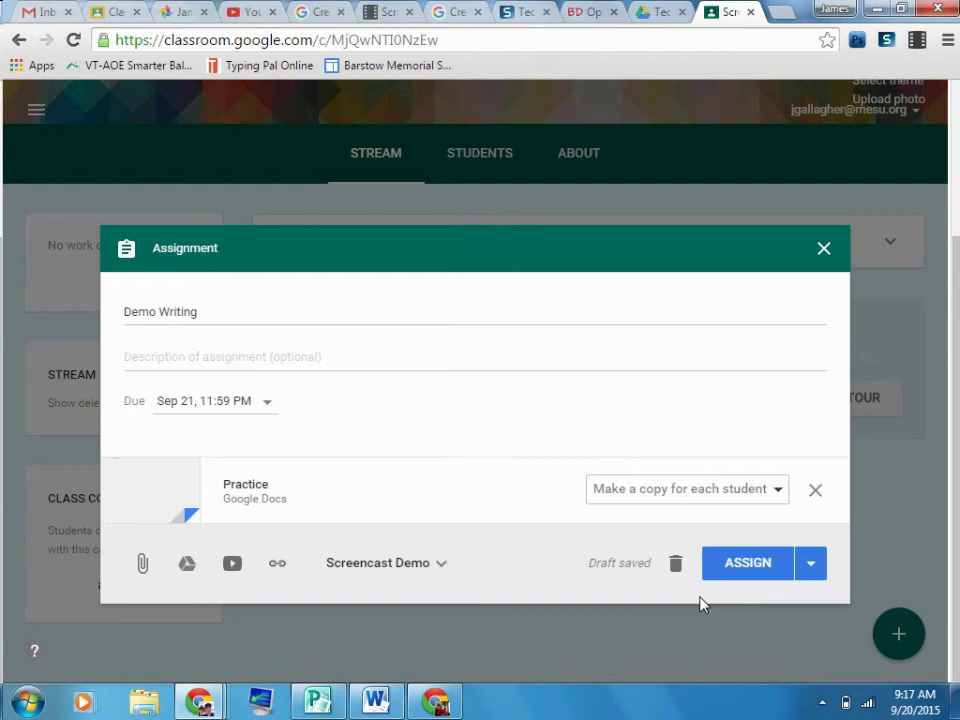
click(765, 575)
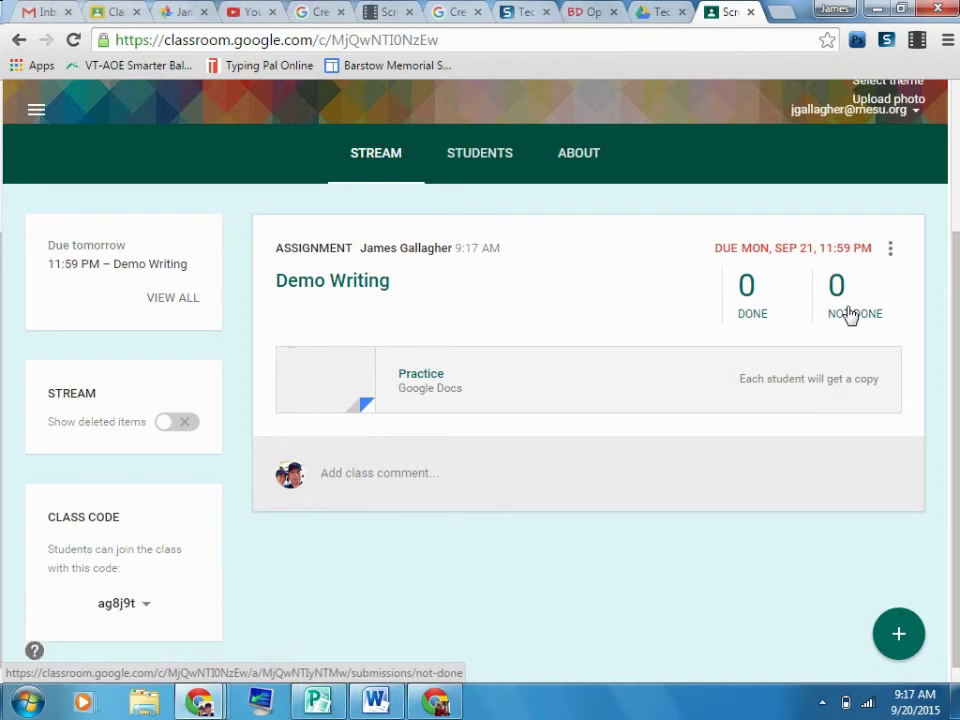
Check the student work page of the Demo Writing assignment and return to the class stream's post creation options
click(758, 316)
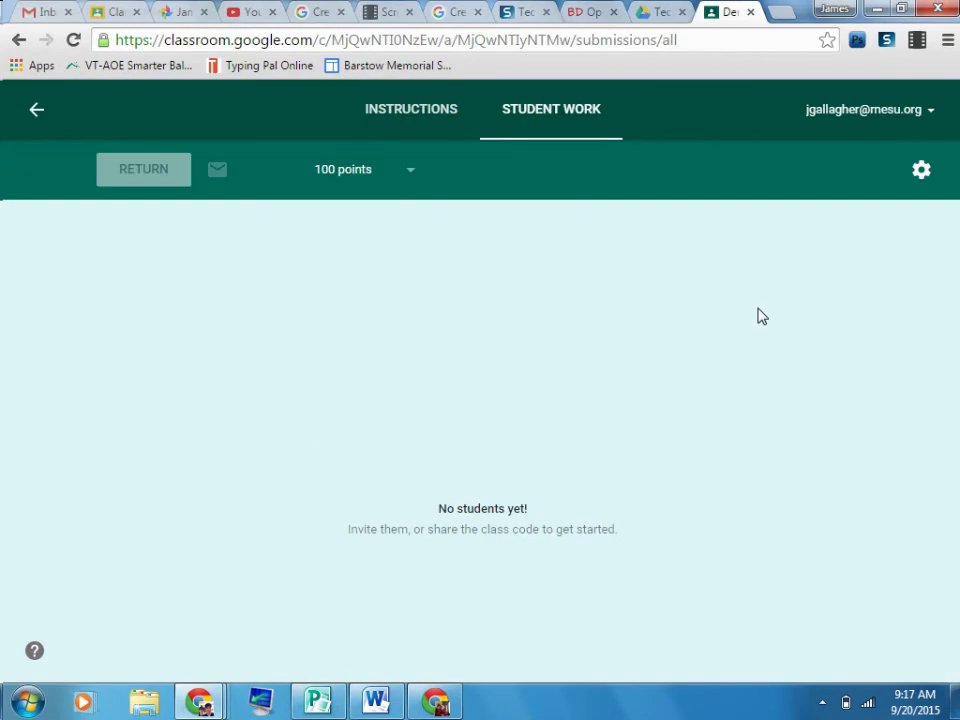
click(34, 114)
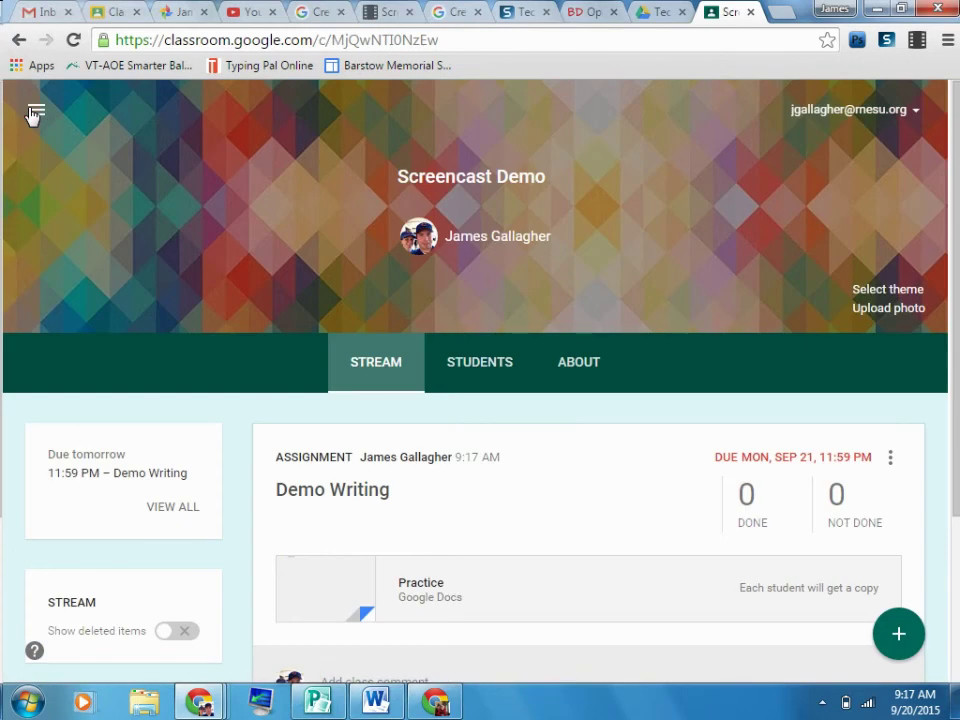
scroll(958, 380, down, 3)
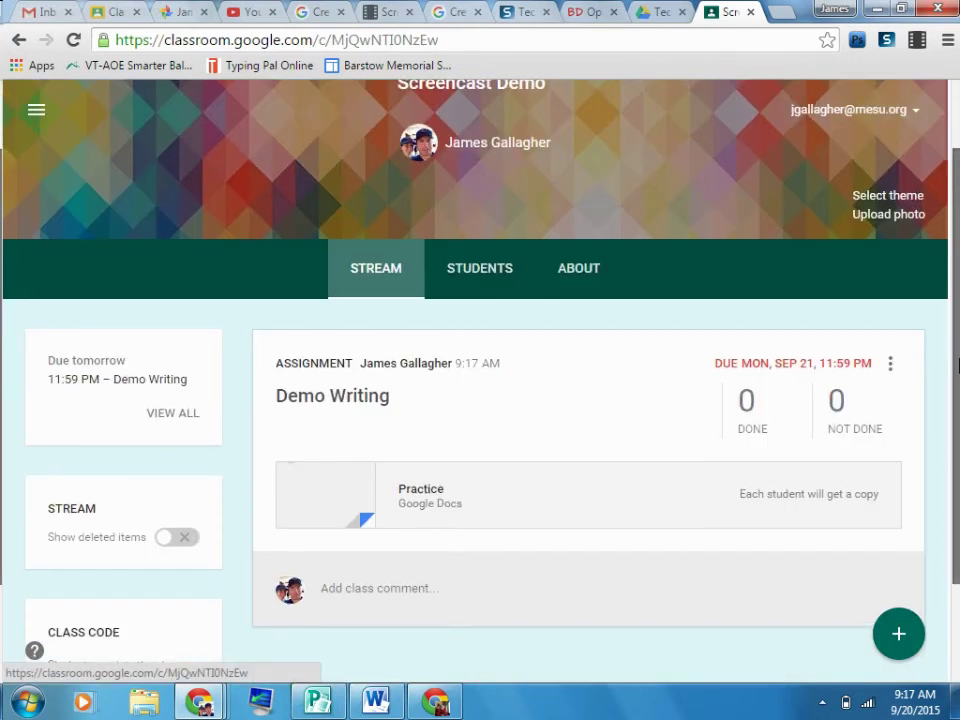
mouse_move(903, 624)
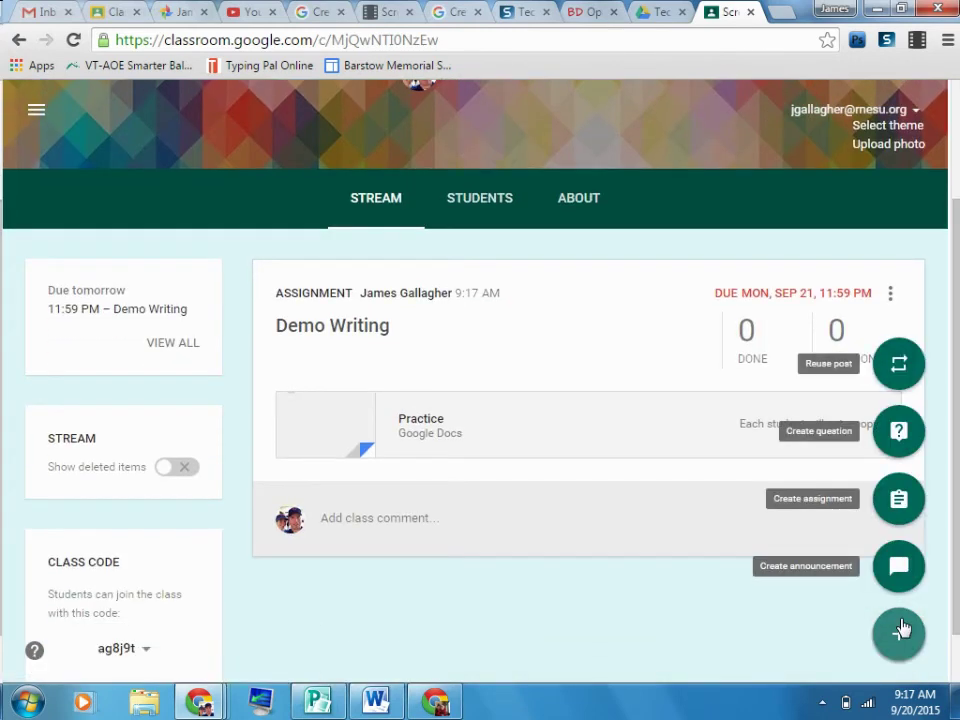
Post a class announcement reading "Don't forget, you need to have your practice done by Monday!"
click(891, 572)
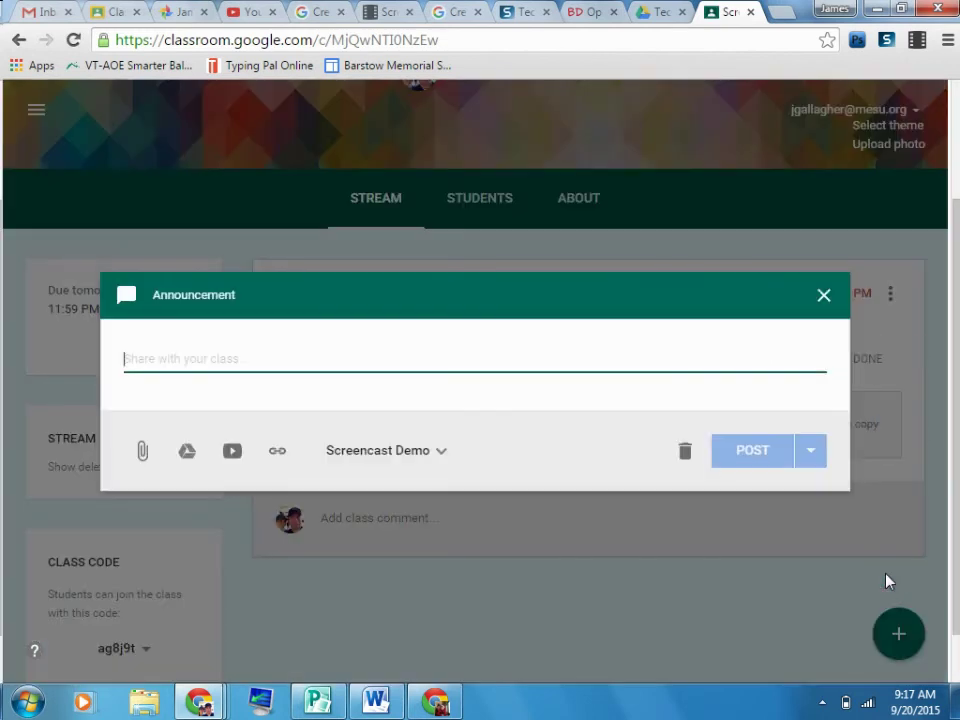
text(on)
key(BackSpace)
key(BackSpace)
text(Donn)
key(BackSpace)
key(BackSpace)
key(BackSpace)
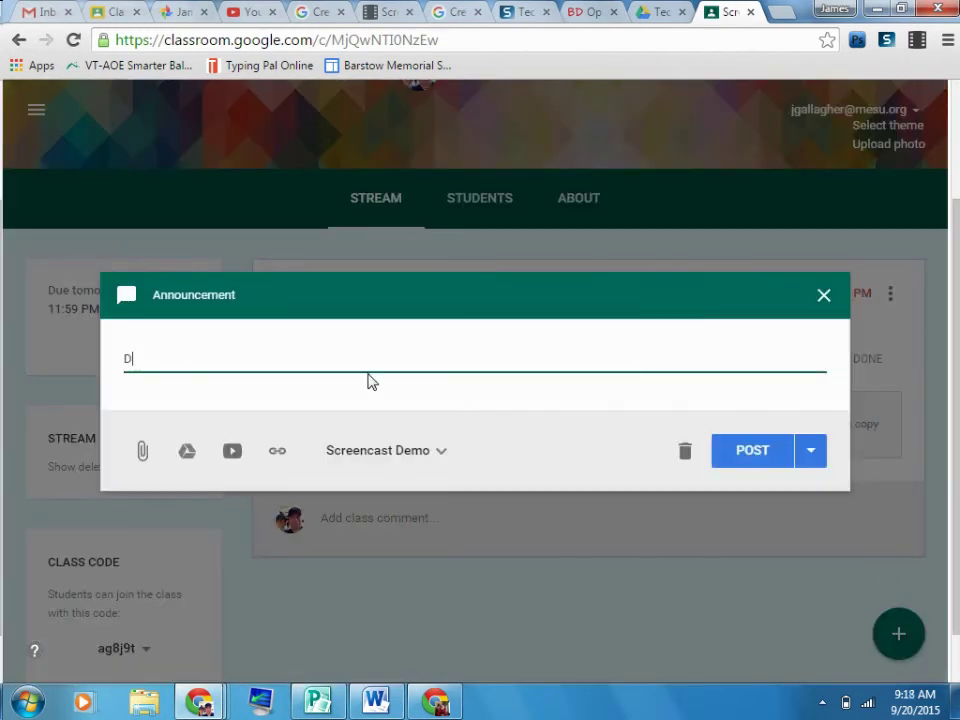
text(on't forget, you need to have )
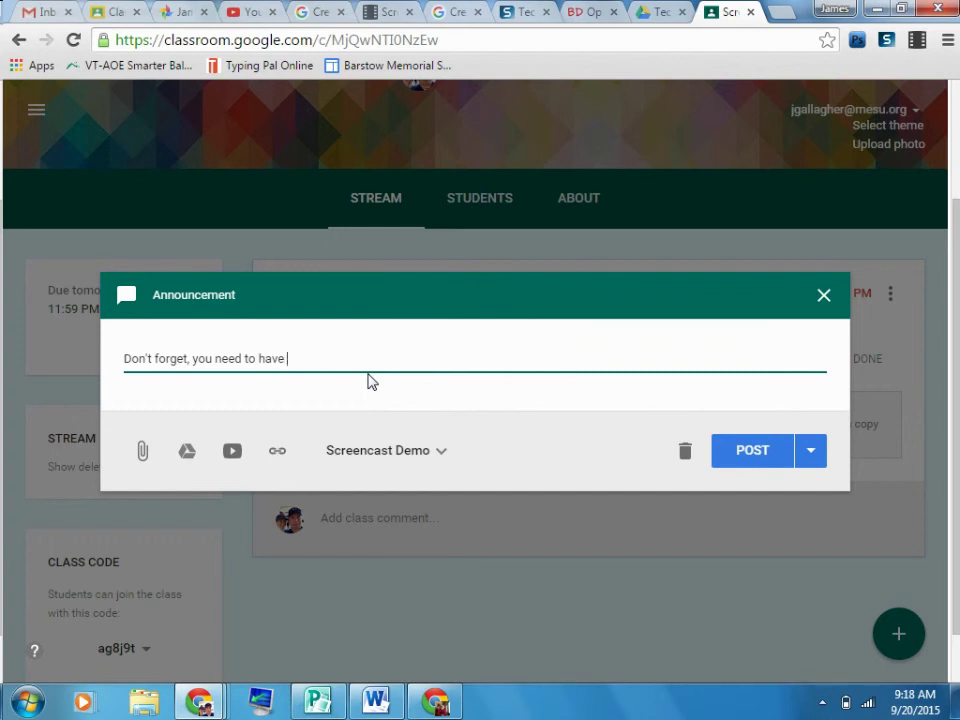
text(your practice done by Monday!)
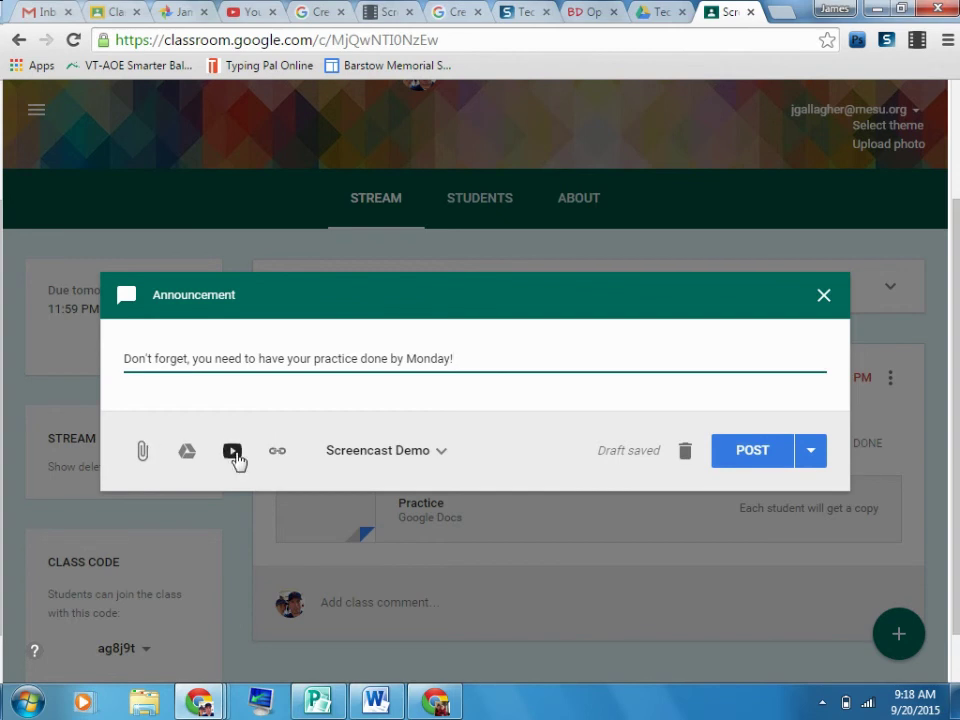
click(782, 456)
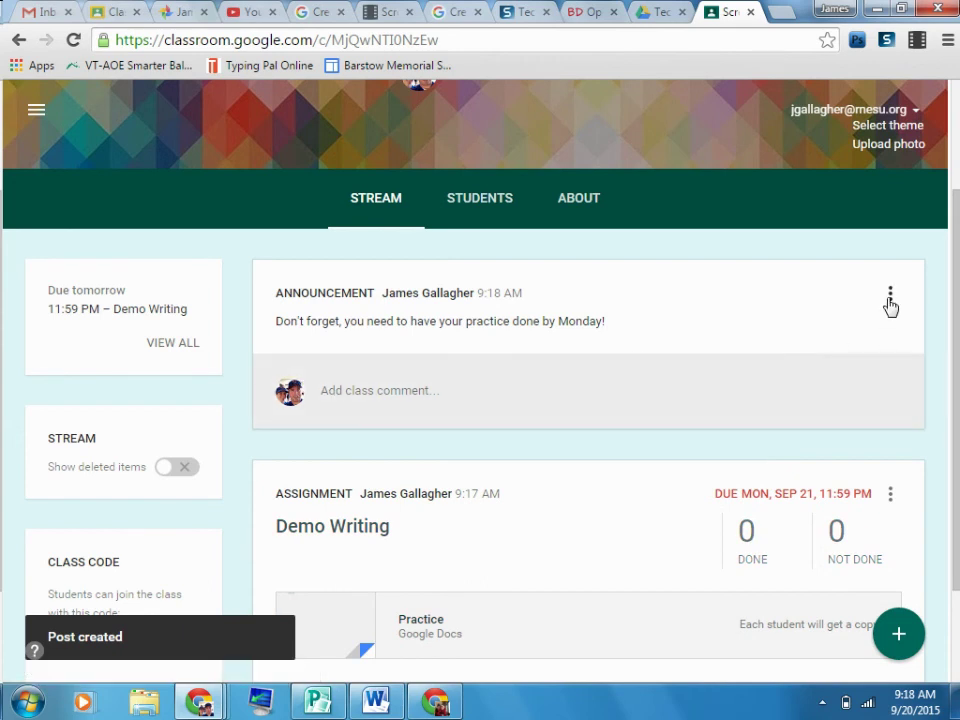
Check the announcement's post options and move the Demo Writing assignment to the top of the class stream
click(889, 298)
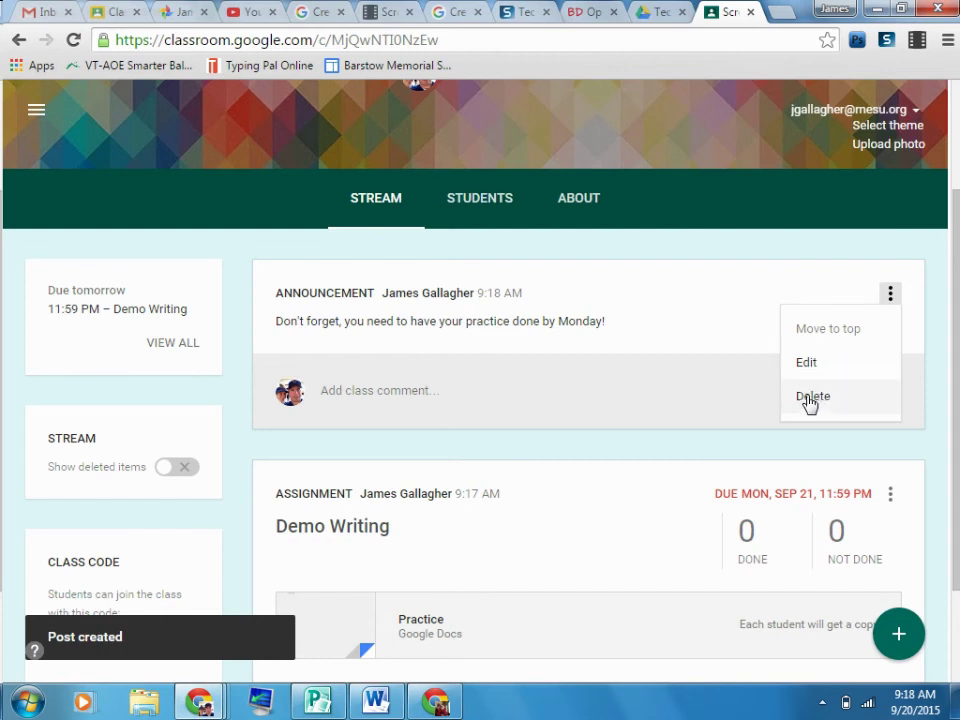
drag(956, 238, 958, 293)
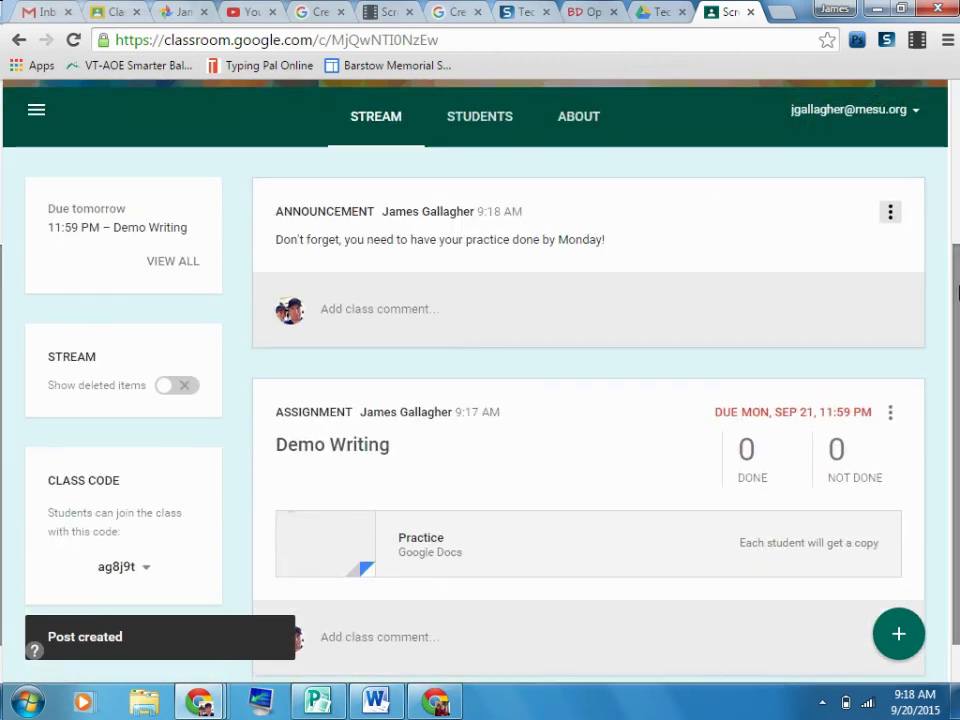
click(889, 418)
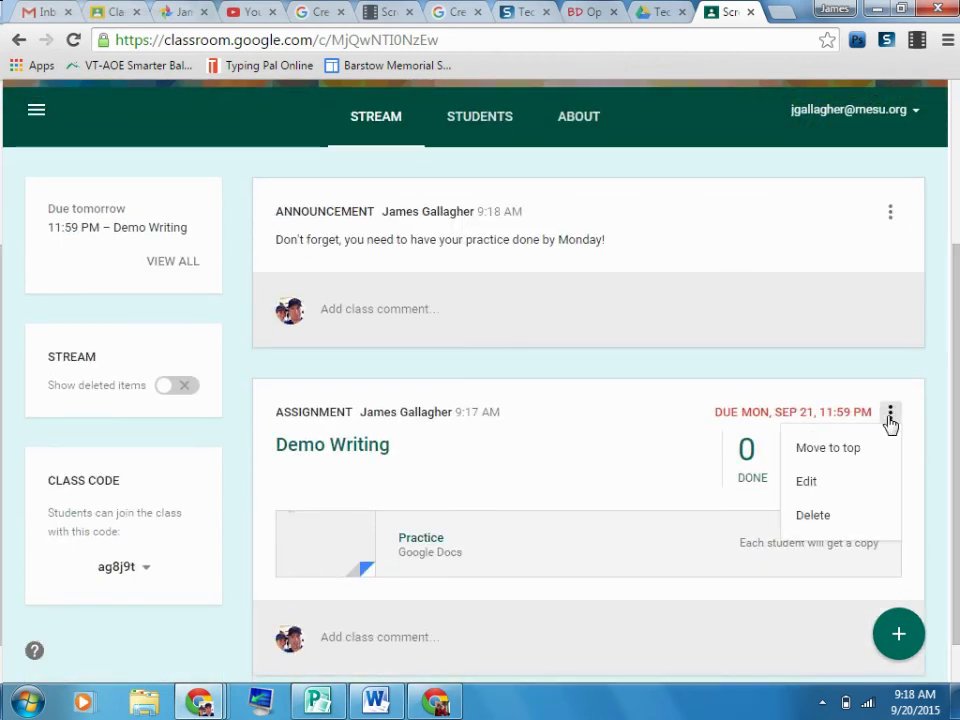
click(851, 452)
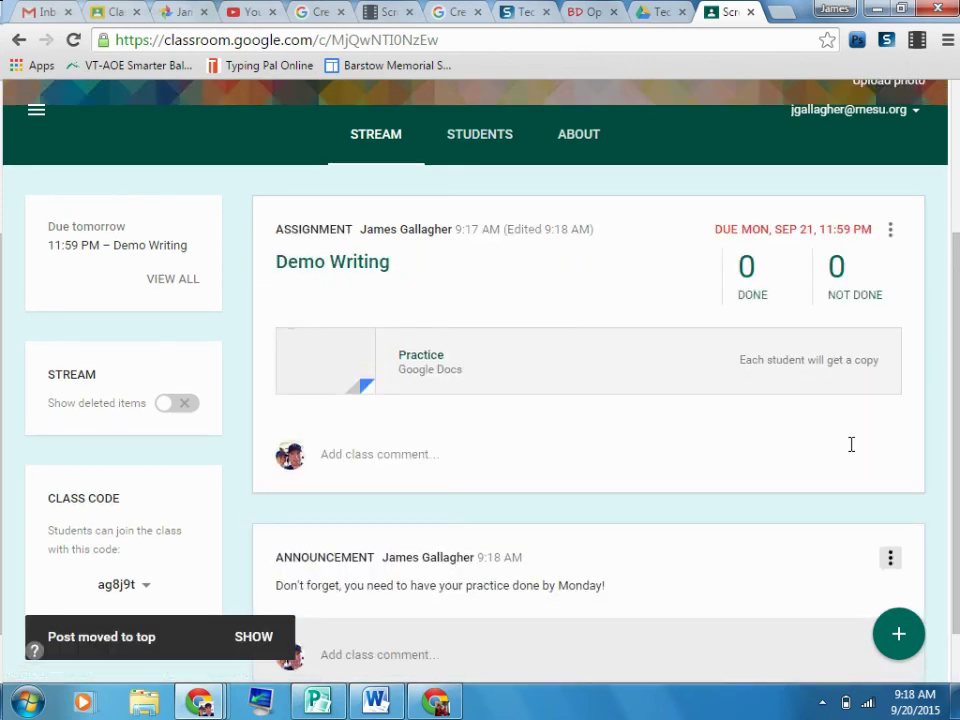
scroll(958, 227, up, 3)
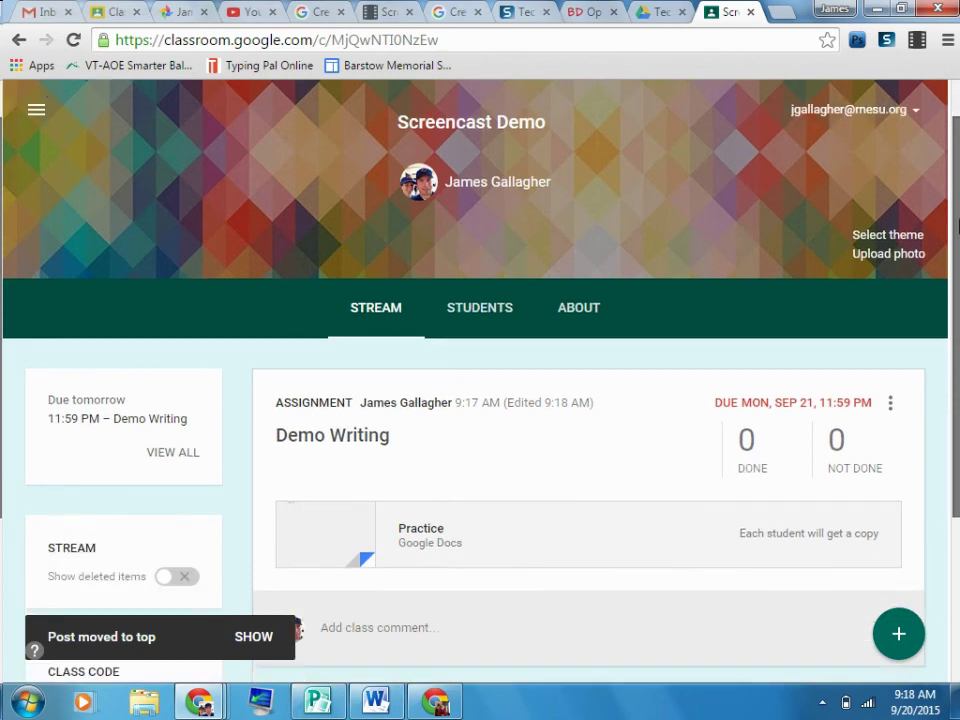
scroll(958, 227, down, 3)
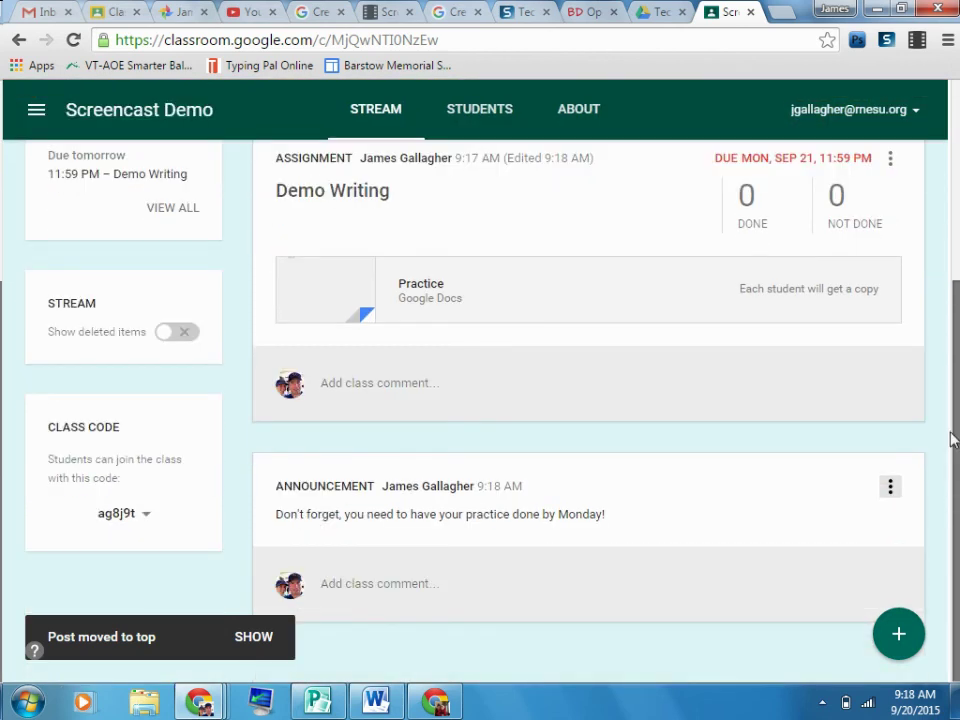
scroll(951, 332, up, 2)
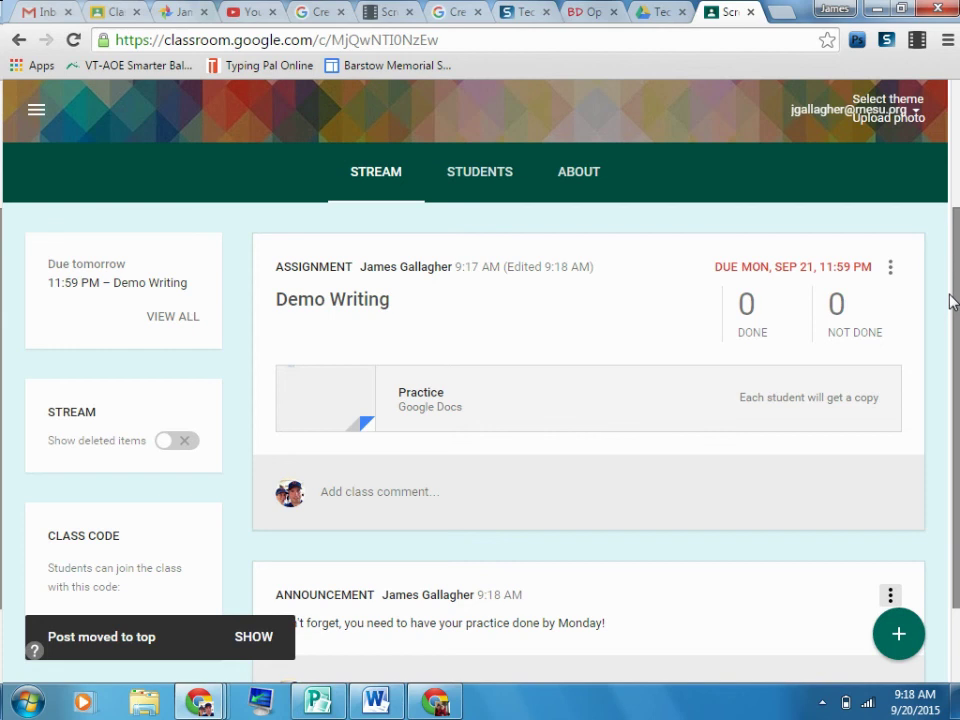
drag(951, 302, 957, 185)
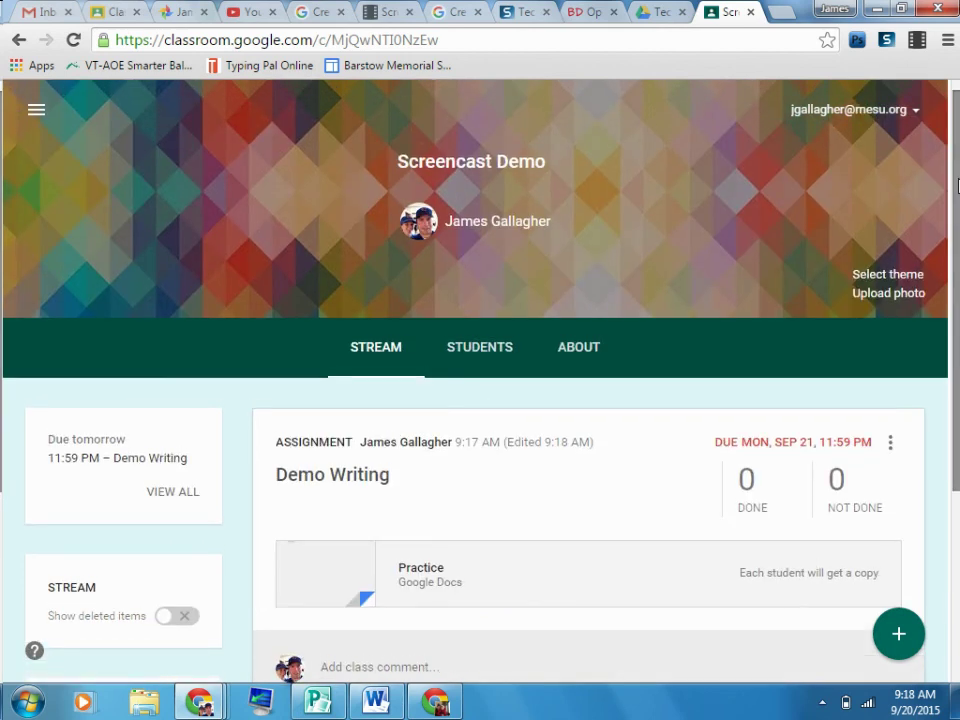